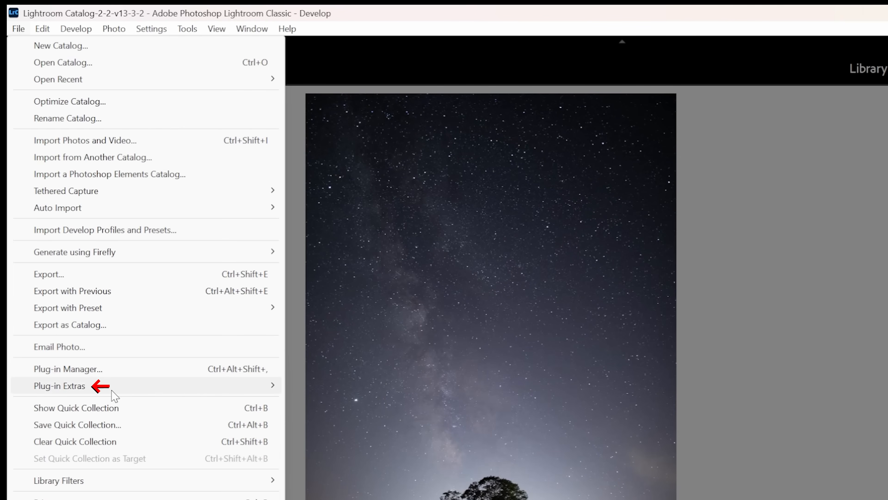
Step: Open the Milky Way photo from Lightroom Classic in DxO PhotoLab
mouse_move(115, 387)
click(410, 406)
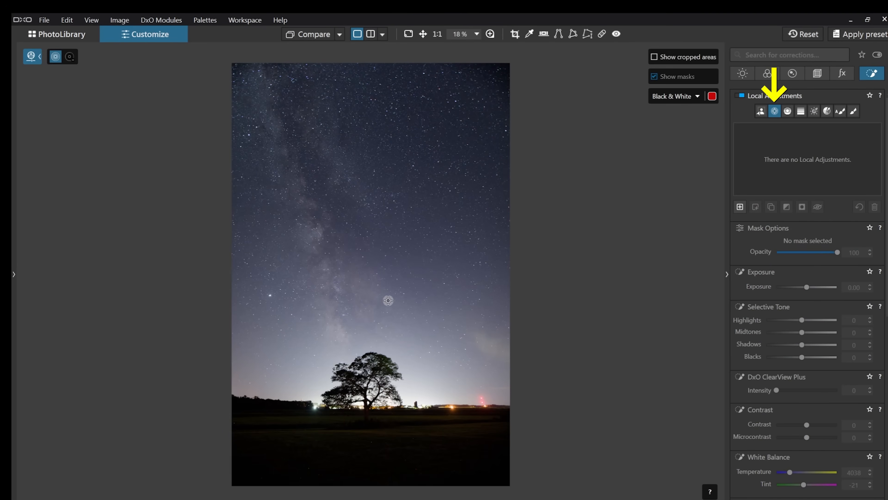
Step: Place a control point on the tree silhouette, lower its Chroma selectivity to 43 and adjust its Luma selectivity
click(385, 301)
drag(387, 304, 384, 364)
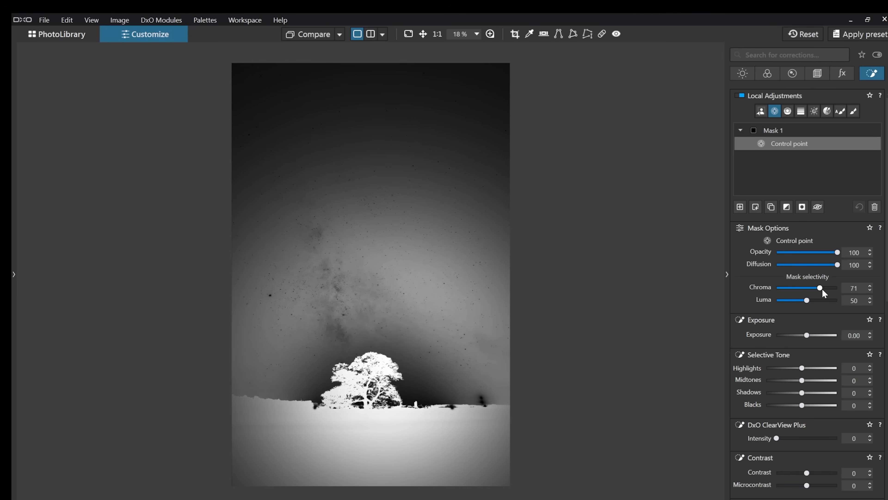
drag(821, 289, 804, 289)
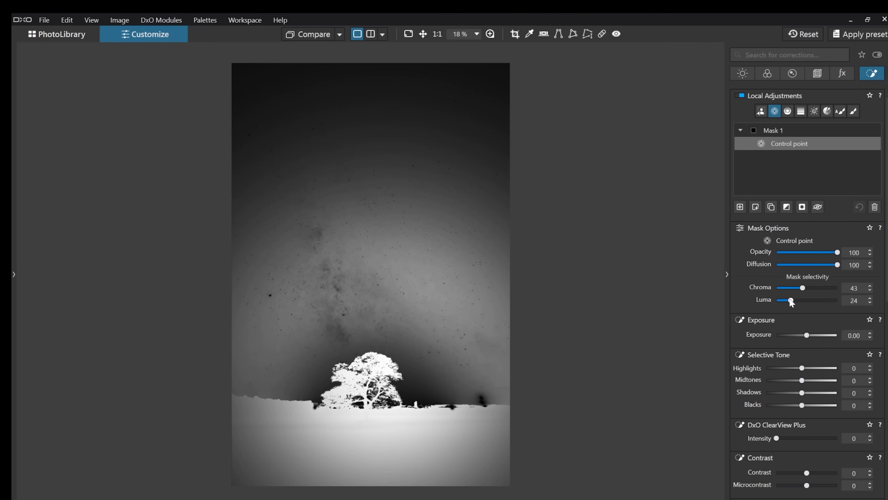
drag(789, 300, 799, 301)
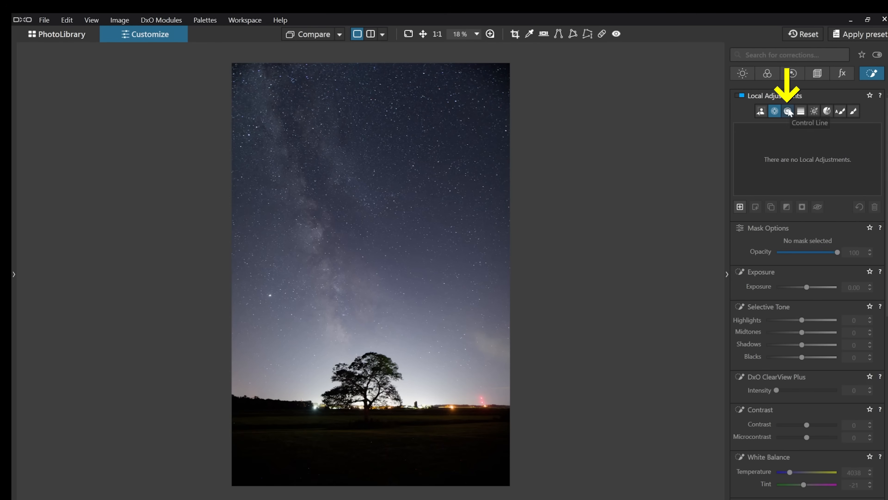
Step: Mask the dark ground and tree with a control line, adjust its Chroma selectivity and inspect the mask around the branches
click(788, 112)
drag(370, 476, 373, 394)
drag(375, 324, 375, 323)
drag(371, 477, 373, 384)
drag(807, 288, 815, 292)
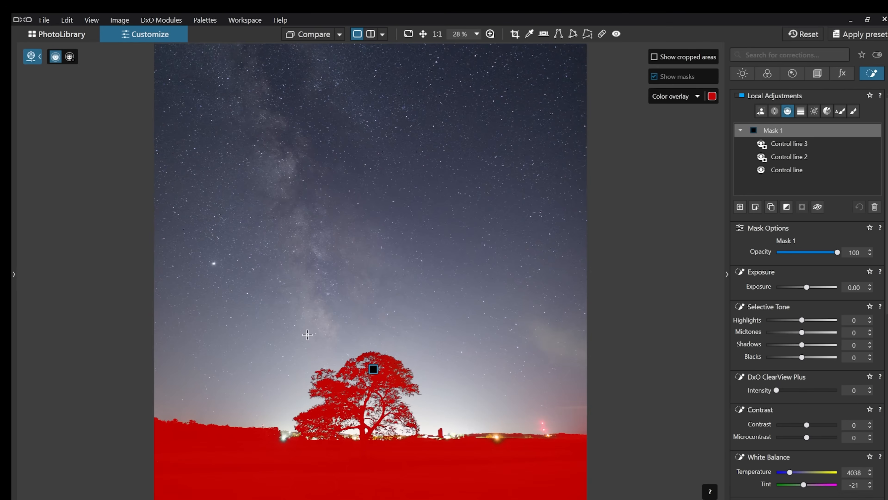
scroll(366, 398, up, 5)
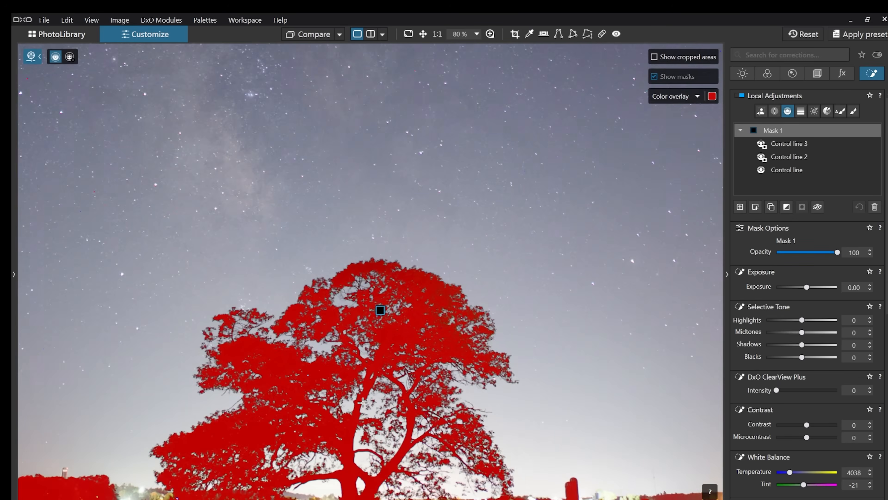
scroll(365, 399, up, 3)
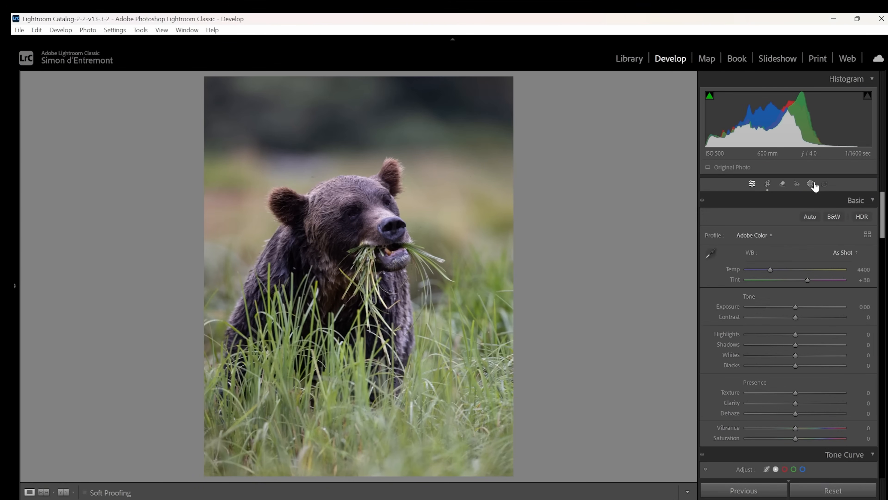
Step: In Lightroom Classic, create a Select Subject mask for the bear and a separate Select Background mask
click(811, 184)
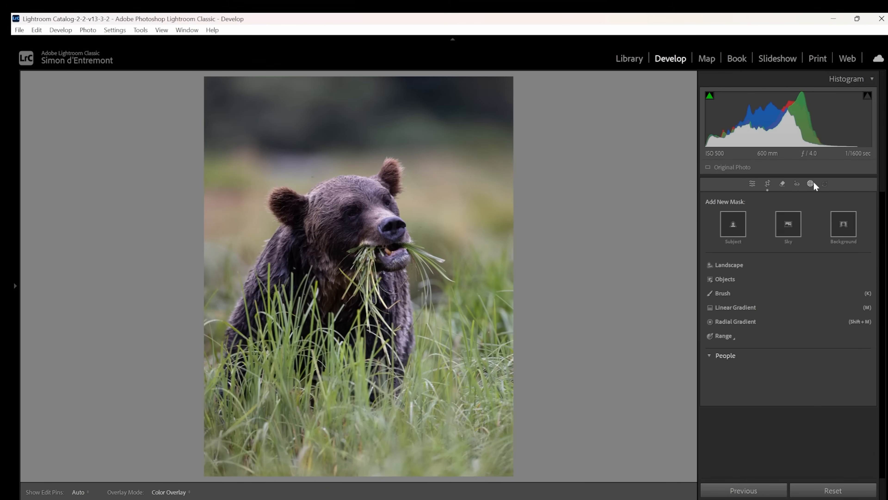
click(738, 224)
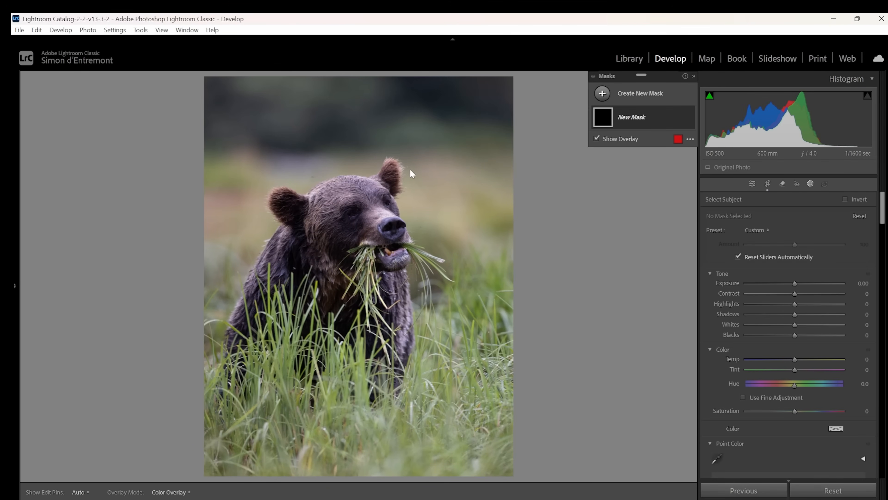
click(394, 171)
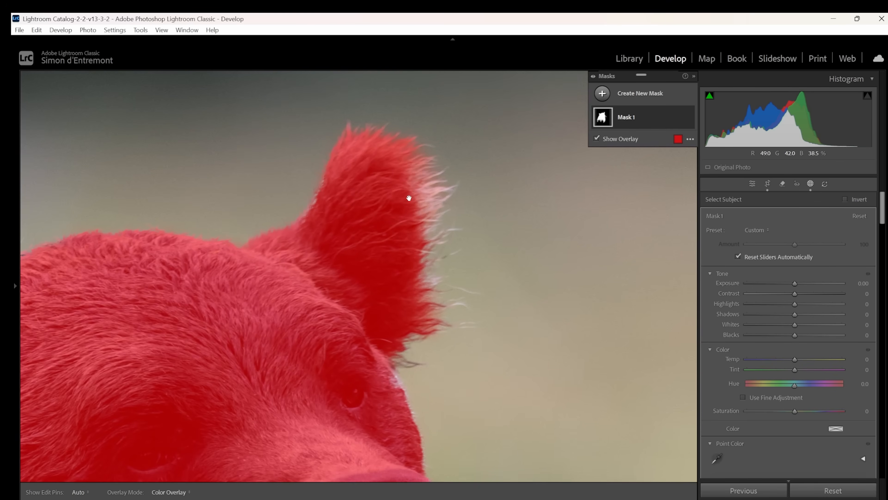
drag(408, 195, 410, 206)
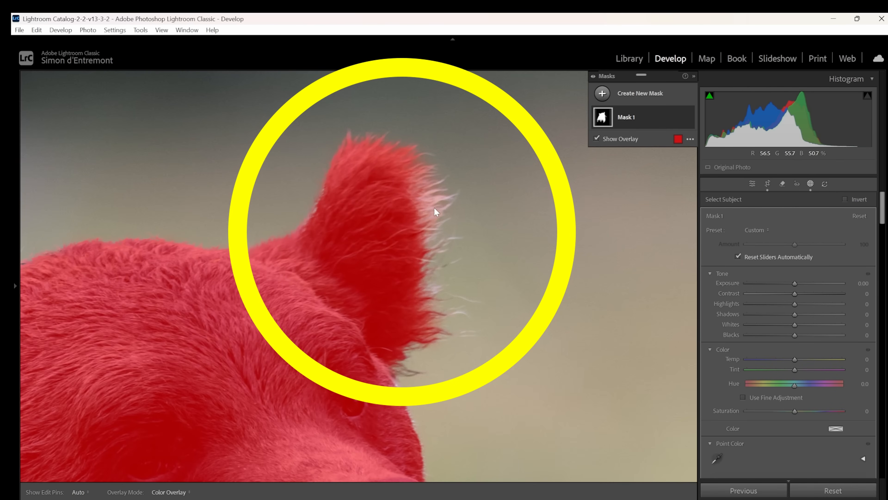
click(602, 93)
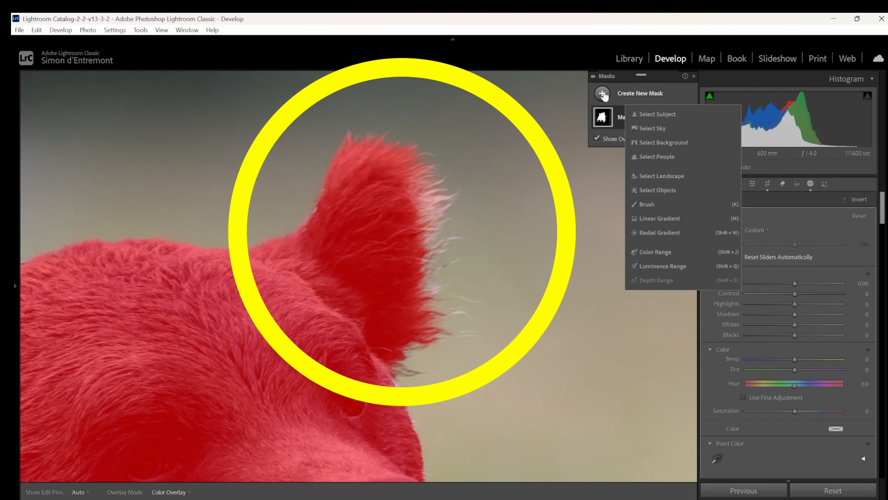
click(672, 142)
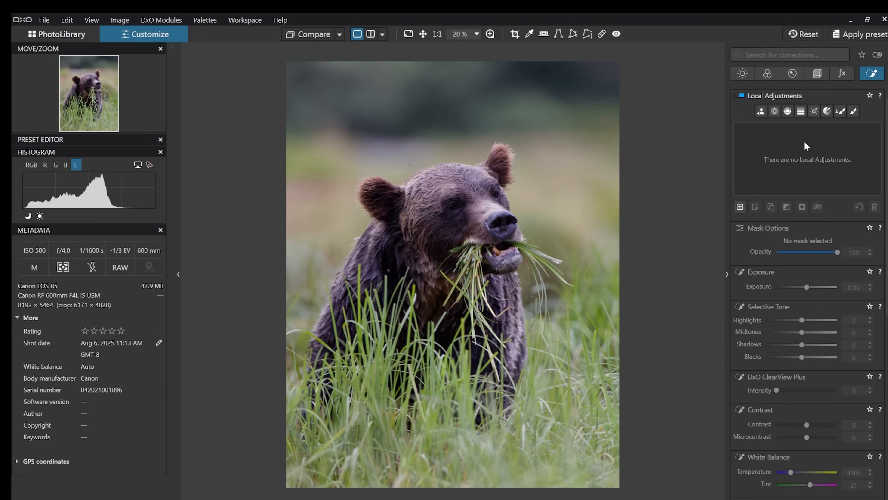
Step: In DxO PhotoLab, create an AI mask of the bear with the Animals option and raise its Diffusion
click(763, 111)
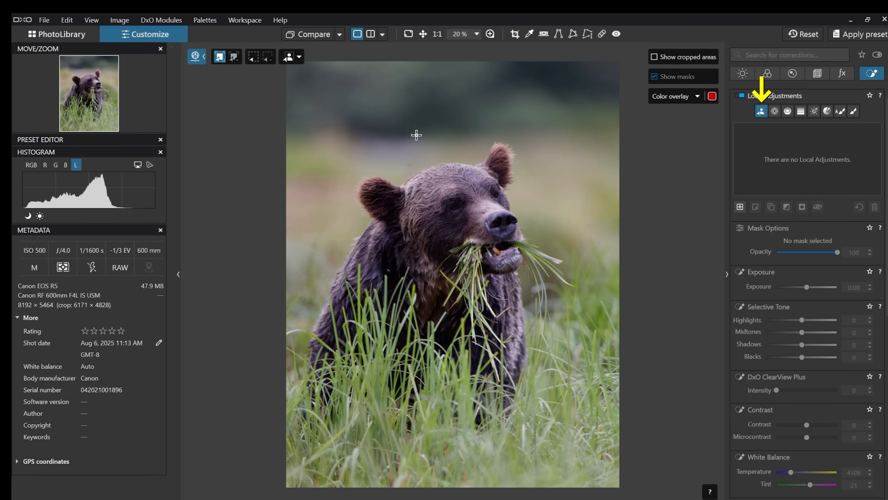
click(299, 57)
click(298, 115)
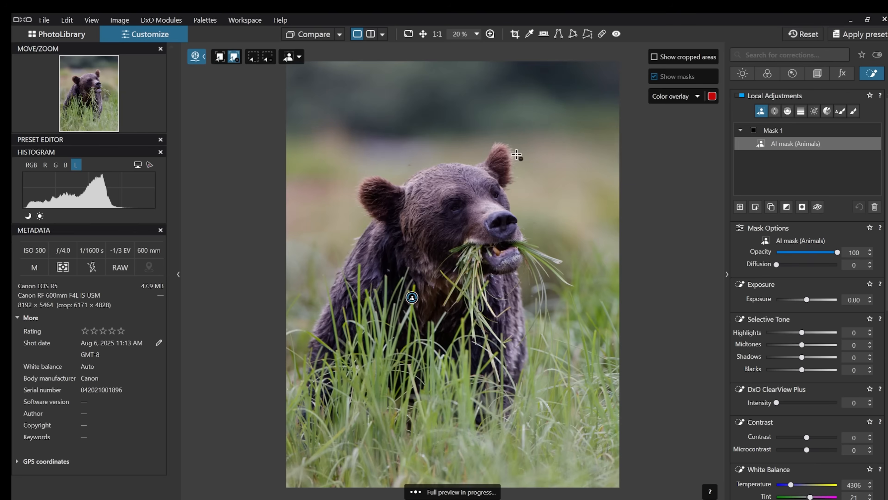
scroll(519, 155, up, 3)
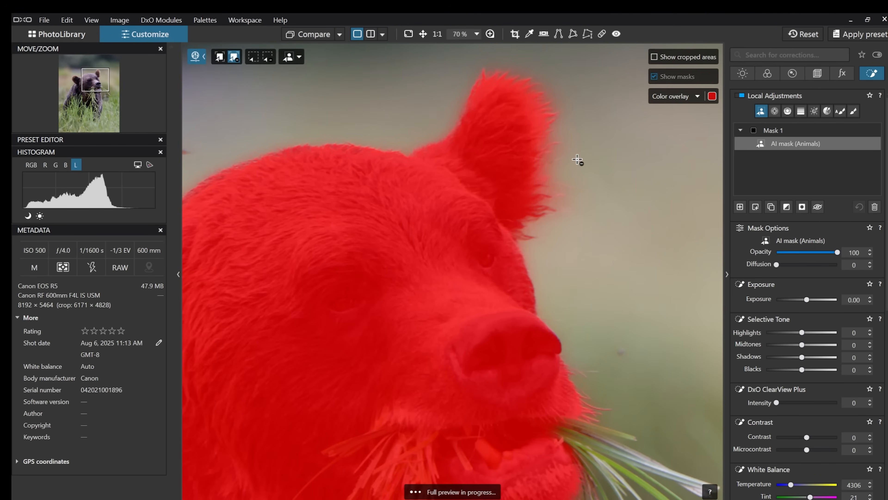
scroll(529, 237, up, 2)
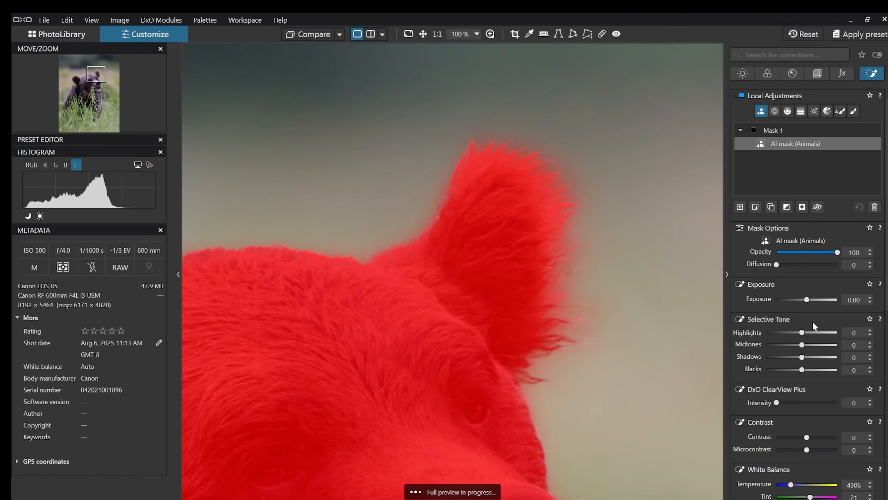
drag(776, 265, 797, 265)
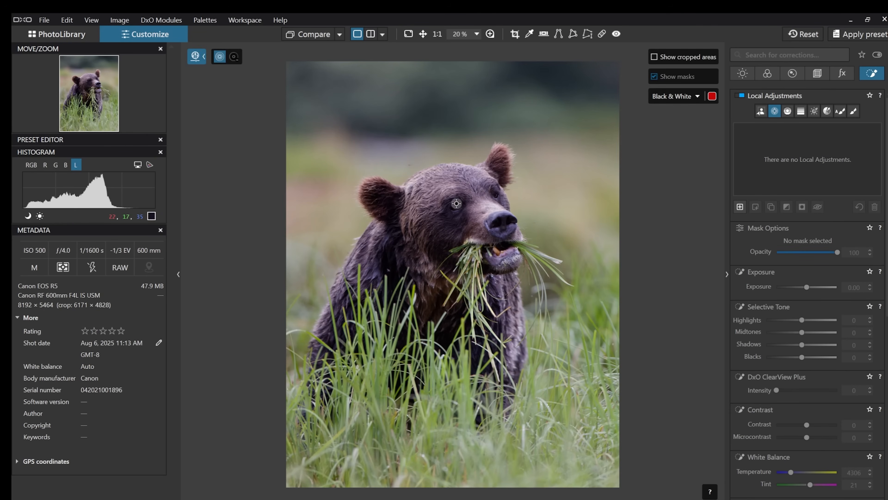
Step: Place a large control point on the bear's head and set its mask selectivity to Chroma 62 and Luma 31
click(431, 202)
drag(434, 229, 458, 286)
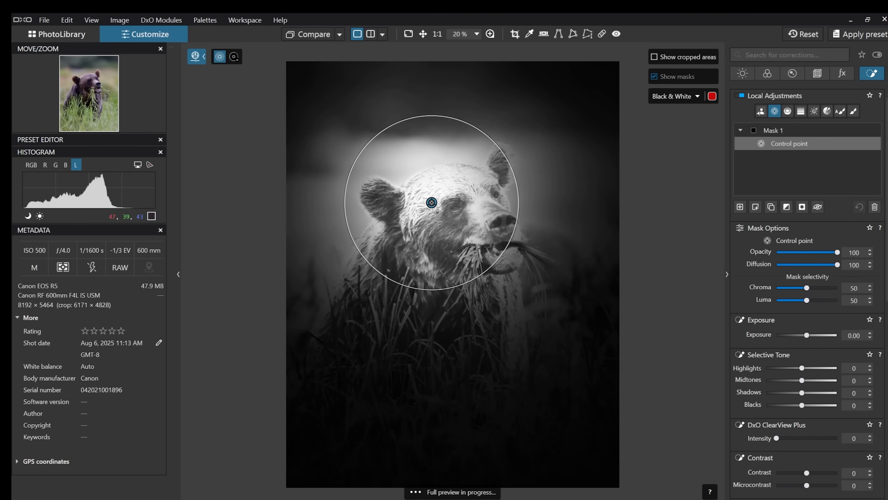
mouse_move(434, 207)
mouse_down()
mouse_move(438, 238)
mouse_move(470, 213)
mouse_move(449, 217)
mouse_move(421, 205)
mouse_move(440, 208)
mouse_up()
mouse_move(806, 287)
mouse_down()
mouse_move(796, 287)
mouse_move(821, 287)
mouse_up()
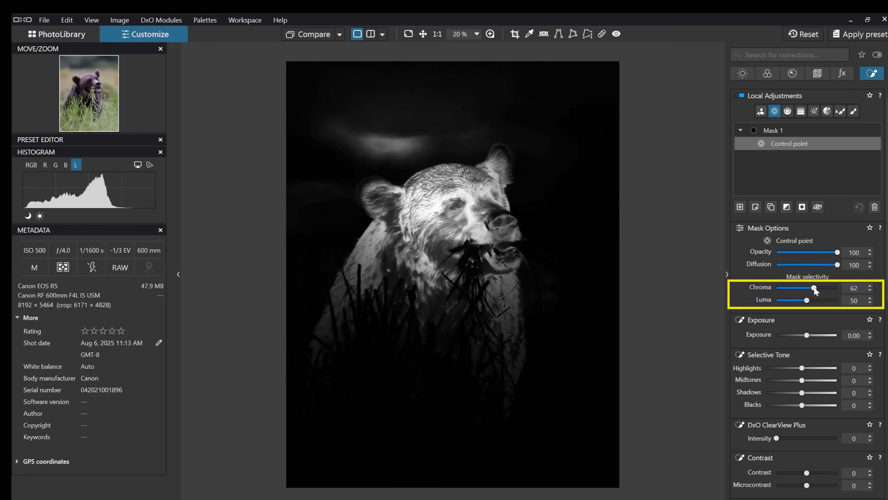
drag(807, 300, 796, 301)
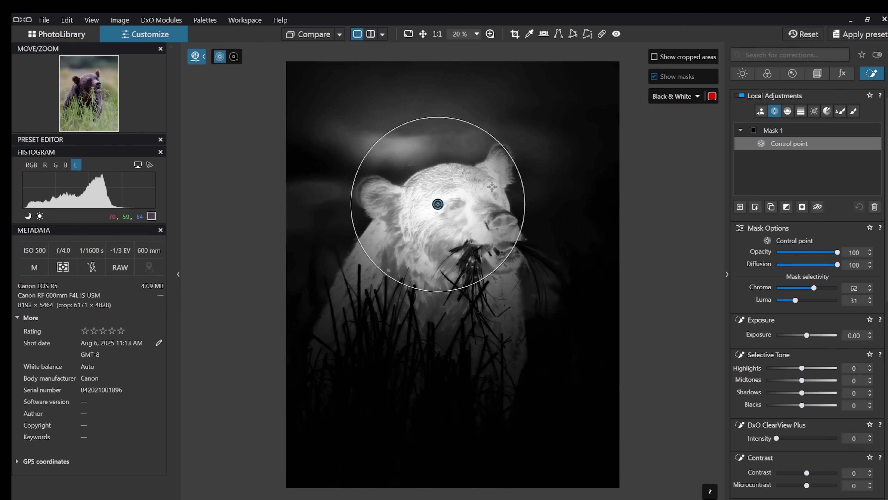
Step: Add smaller control points on the bear's ear and muzzle, and a subtracting control point on the background above the head
click(373, 182)
drag(390, 264, 394, 231)
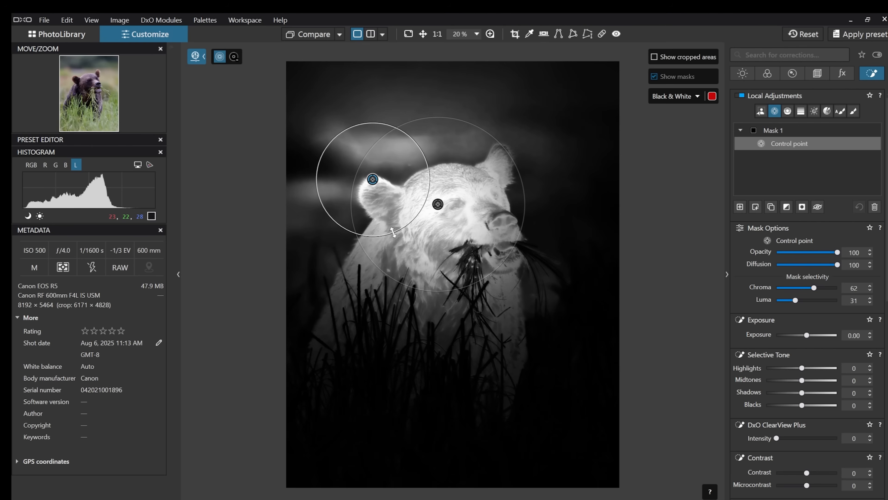
click(497, 215)
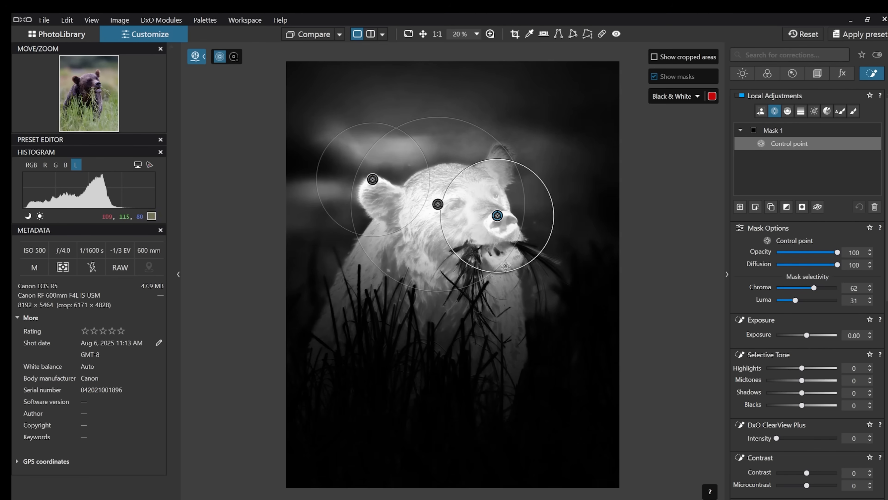
drag(505, 265, 504, 258)
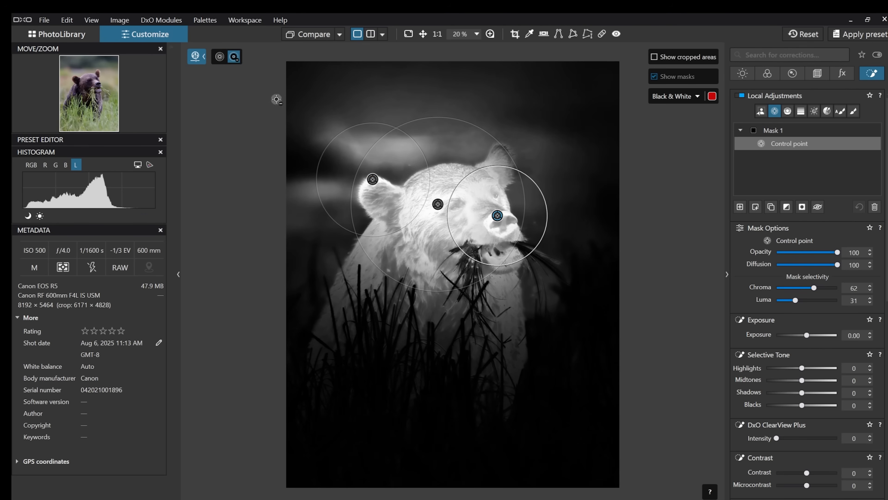
click(393, 153)
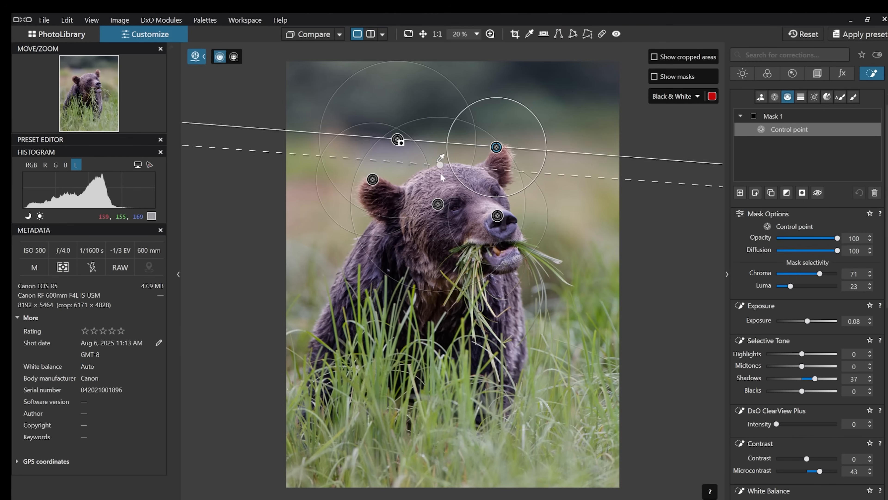
Step: Create a horizontal control line mask over the background behind the bear, fading down to its chest, and refine its placement with the mask shown
drag(441, 174, 445, 279)
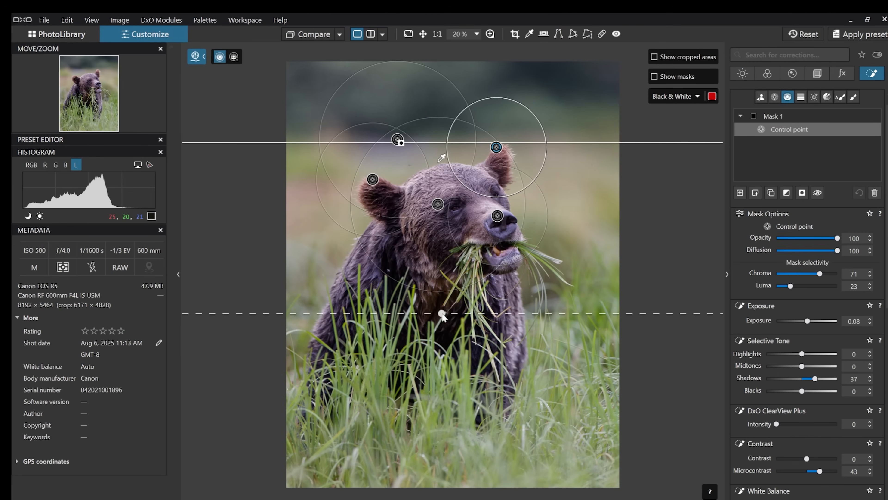
key(m)
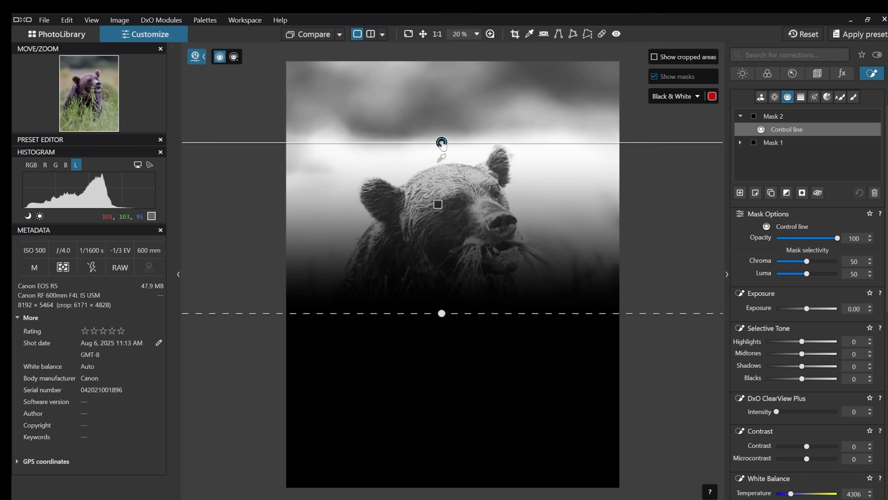
drag(442, 143, 440, 159)
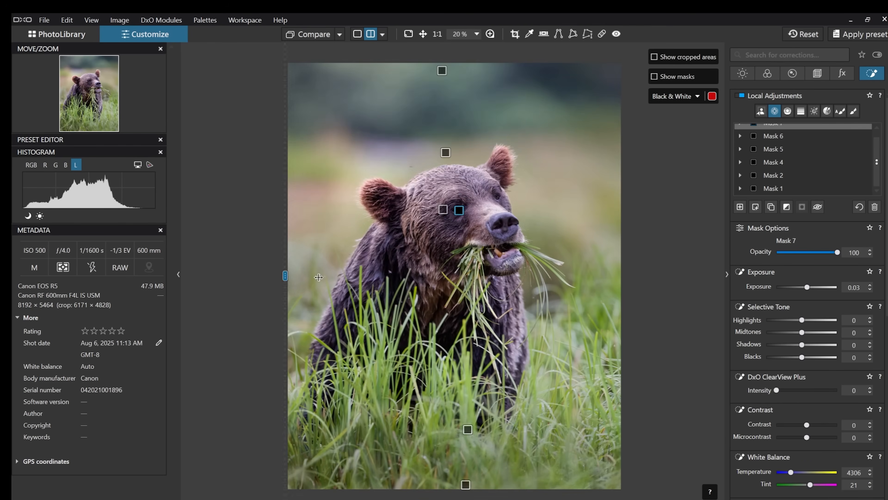
Step: Compare the original and edited bear in split view and examine the areas covered by the individual masks
drag(286, 276, 414, 271)
scroll(795, 173, up, 1)
mouse_move(803, 133)
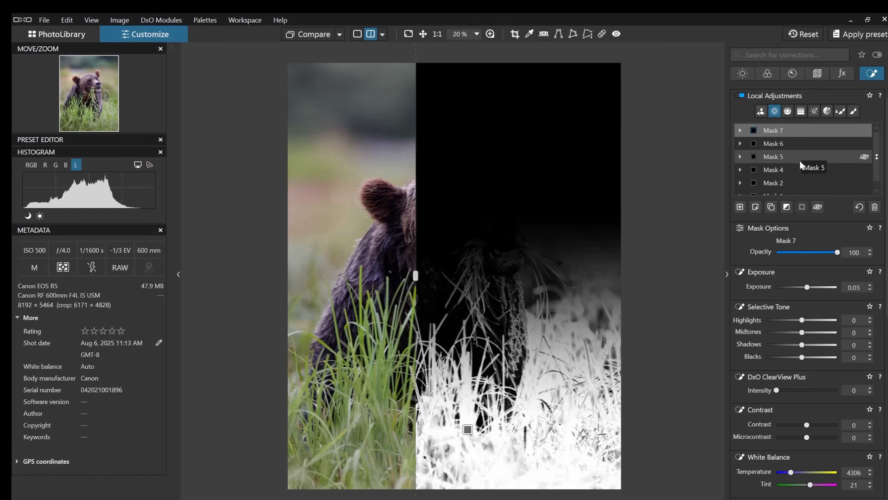
scroll(800, 186, down, 1)
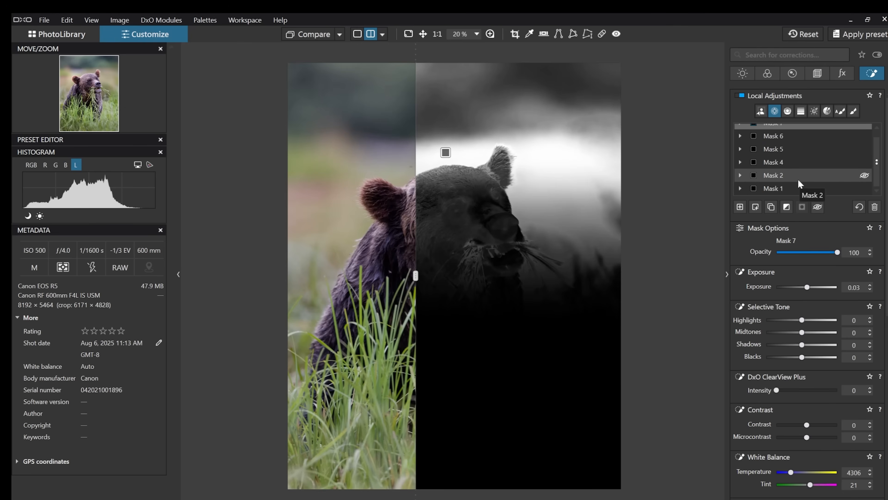
mouse_move(800, 191)
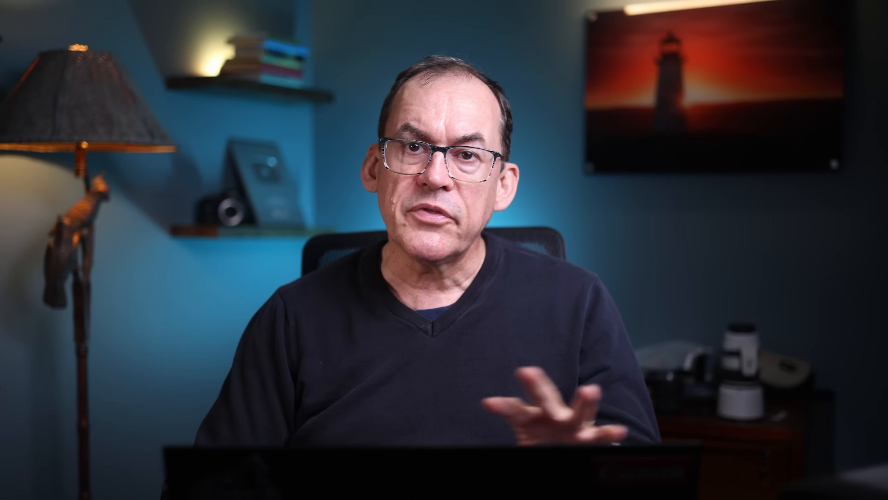